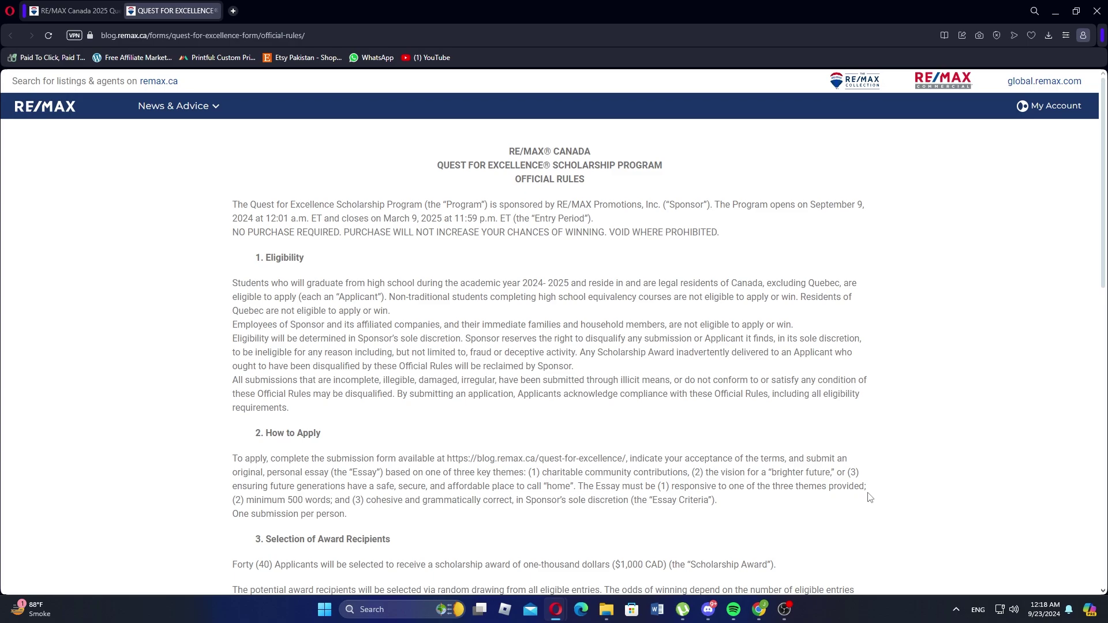
{"action": "scroll", "coordinate": [869, 498], "scroll_direction": "down", "scroll_amount": 3}
{"action": "mouse_move", "coordinate": [232, 227]}
{"action": "left_mouse_down"}
{"action": "mouse_move", "coordinate": [419, 257]}
{"action": "mouse_move", "coordinate": [331, 243]}
{"action": "left_mouse_up"}
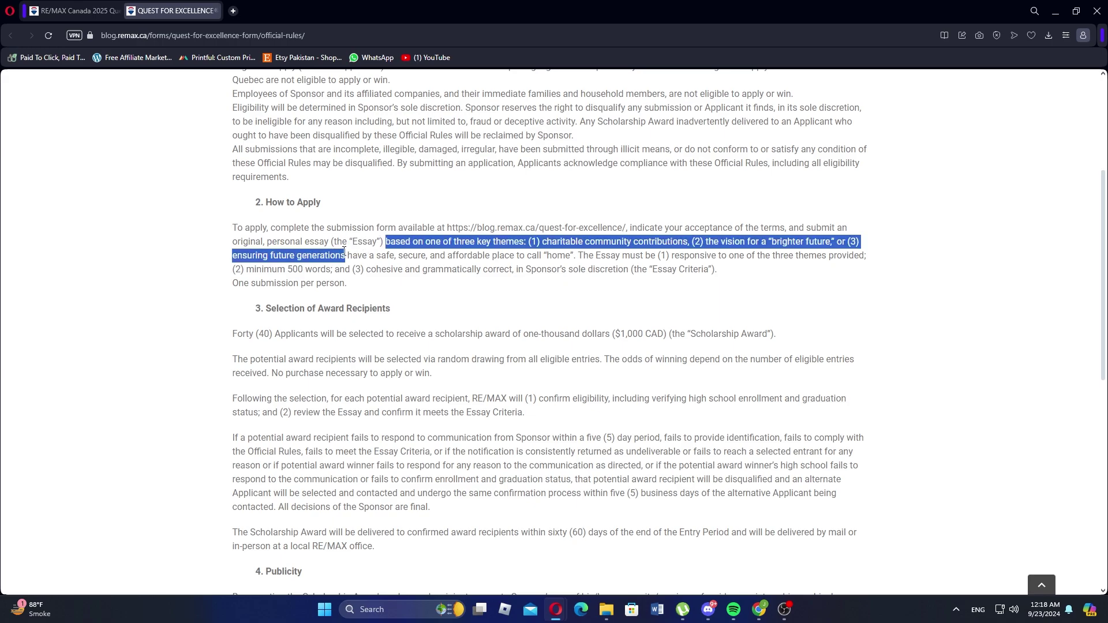
Step: Highlight the How to Apply paragraph and the original-essay requirement, then clear the selection
{"action": "left_click_drag", "start_coordinate": [228, 243], "coordinate": [782, 291]}
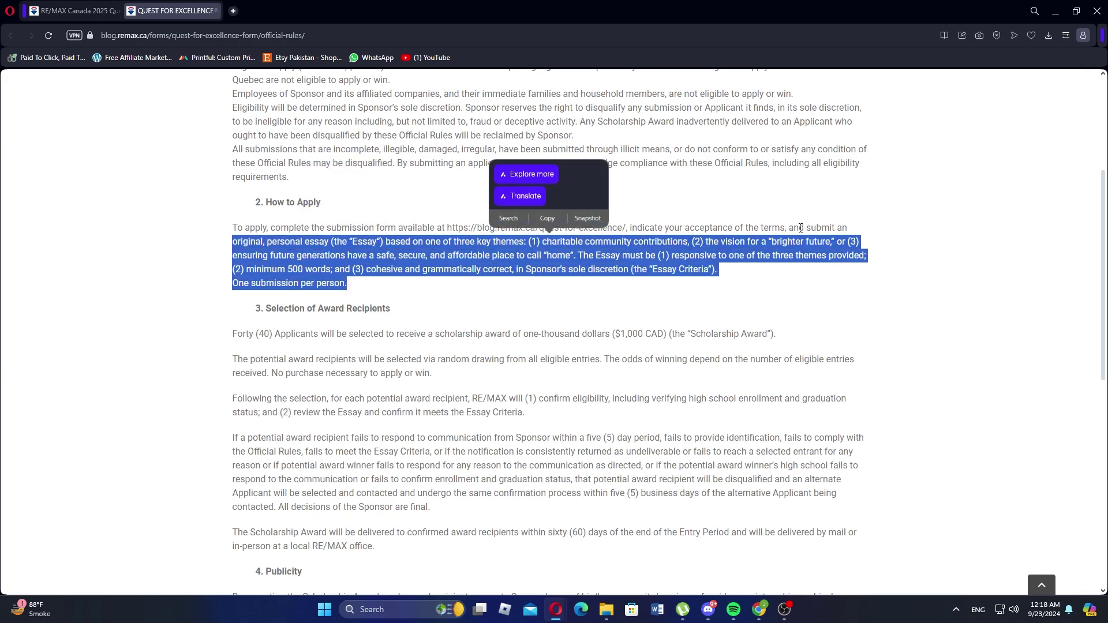
{"action": "left_click_drag", "start_coordinate": [805, 228], "coordinate": [384, 243]}
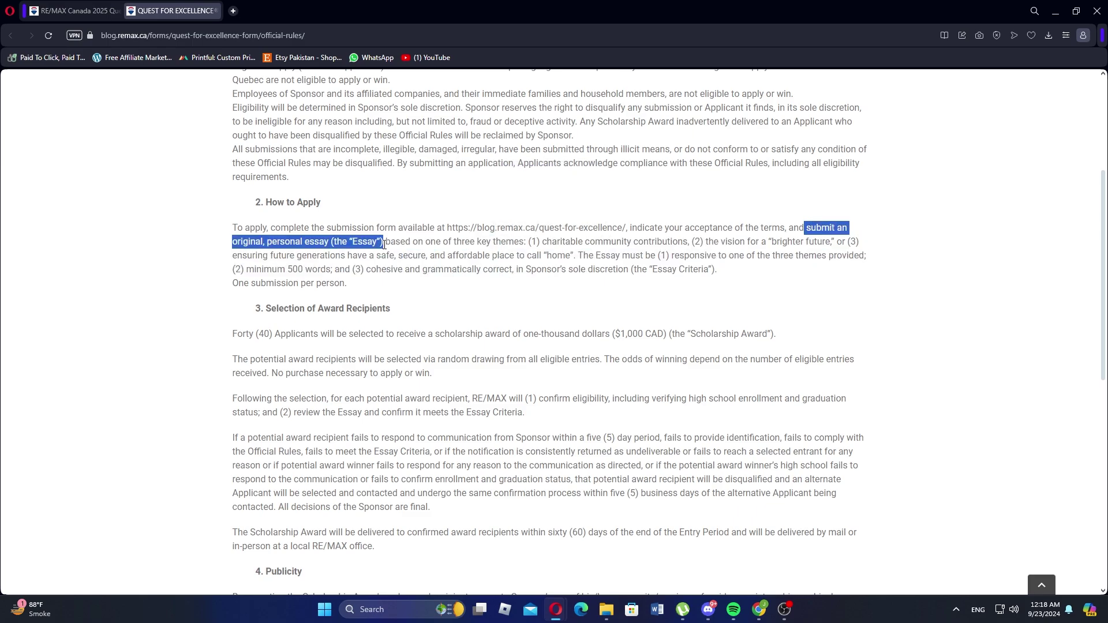
{"action": "left_click", "coordinate": [439, 287]}
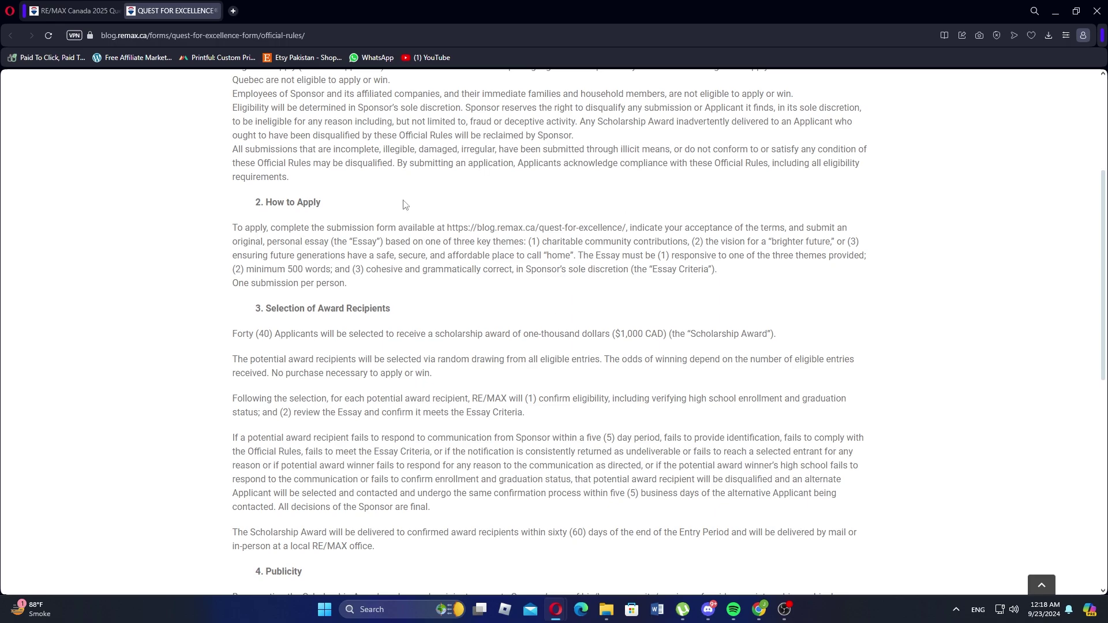
Step: On the scholarship announcement, check the entry deadline line and select the three numbered essay questions
{"action": "left_click", "coordinate": [70, 10]}
{"action": "scroll", "coordinate": [355, 433], "scroll_direction": "down", "scroll_amount": 5}
{"action": "scroll", "coordinate": [355, 433], "scroll_direction": "down", "scroll_amount": 3}
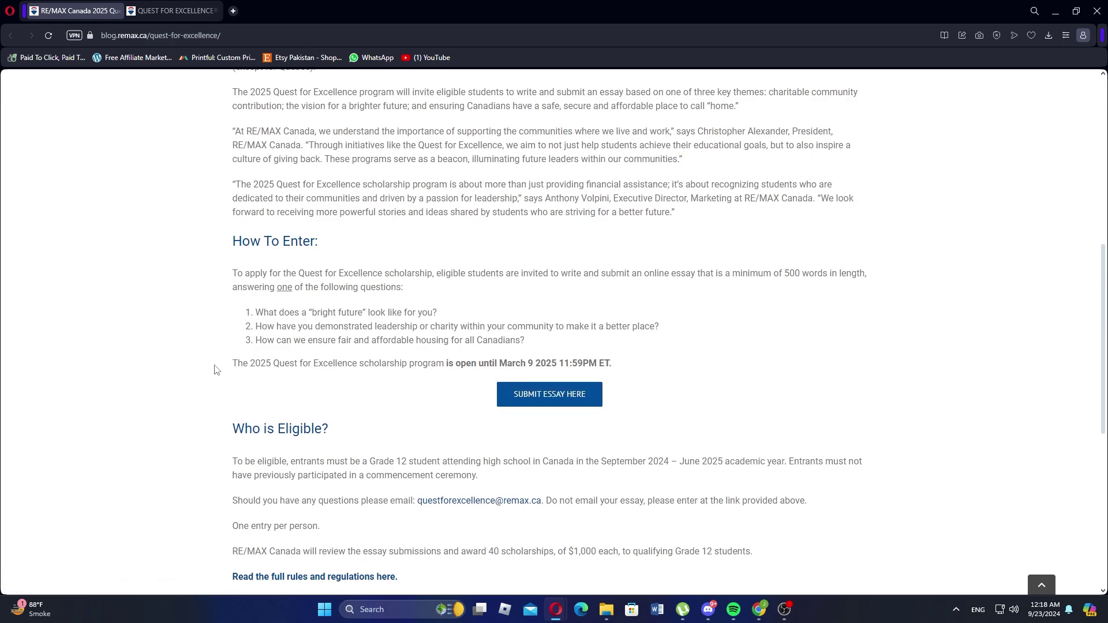
{"action": "left_click_drag", "start_coordinate": [217, 368], "coordinate": [848, 392]}
{"action": "left_click", "coordinate": [564, 359]}
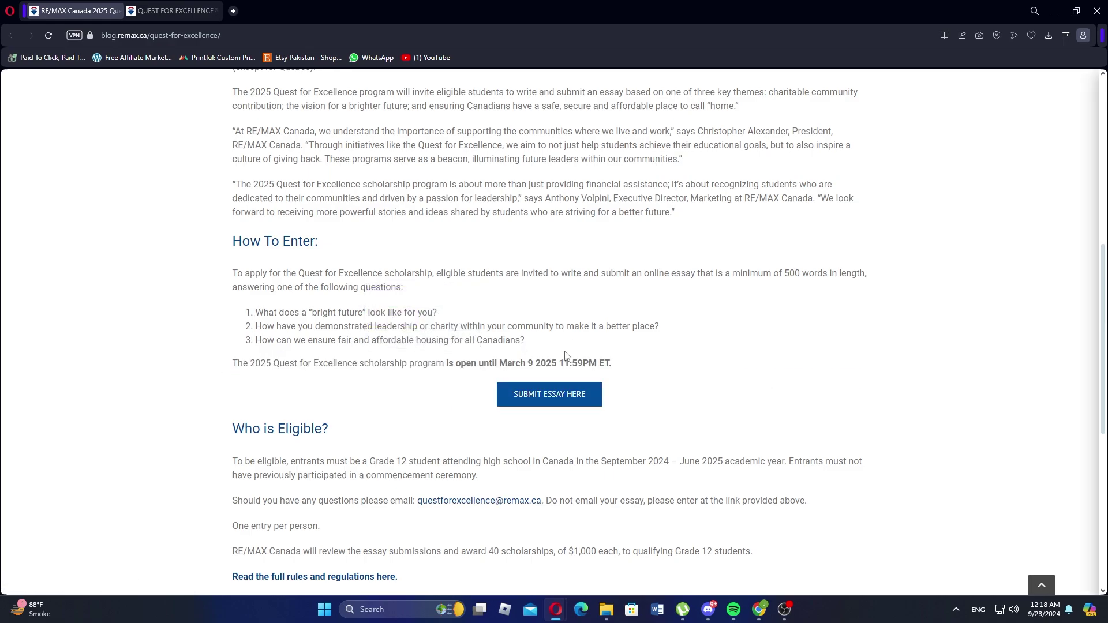
{"action": "left_click_drag", "start_coordinate": [578, 344], "coordinate": [223, 300]}
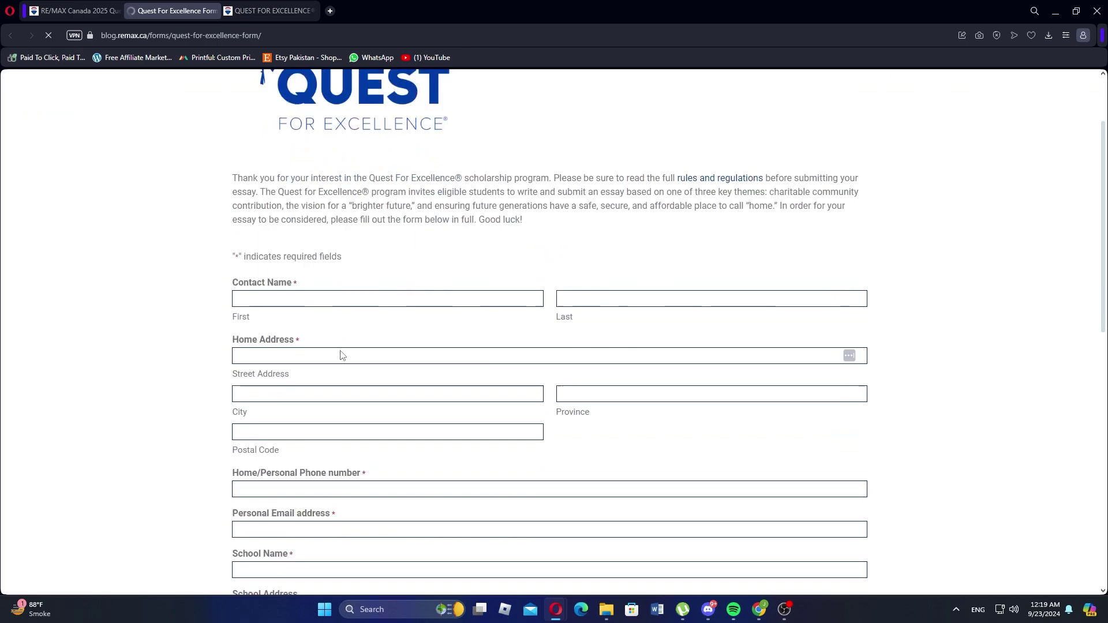
{"action": "scroll", "coordinate": [340, 355], "scroll_direction": "down", "scroll_amount": 1}
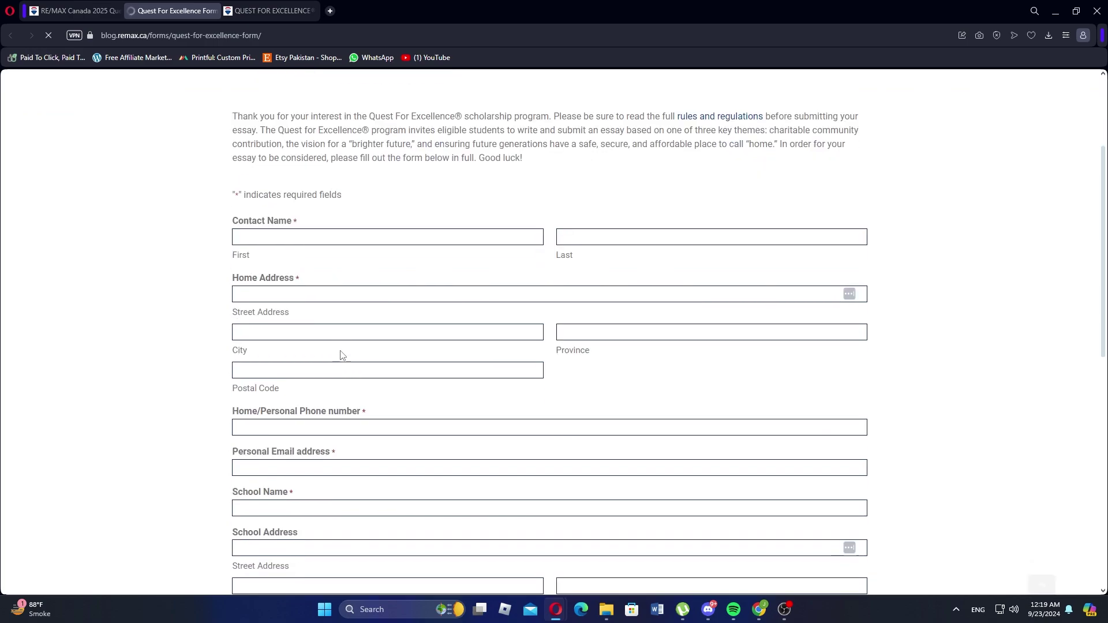
{"action": "scroll", "coordinate": [324, 499], "scroll_direction": "down", "scroll_amount": 5}
{"action": "scroll", "coordinate": [275, 465], "scroll_direction": "up", "scroll_amount": 3}
{"action": "scroll", "coordinate": [275, 465], "scroll_direction": "up", "scroll_amount": 4}
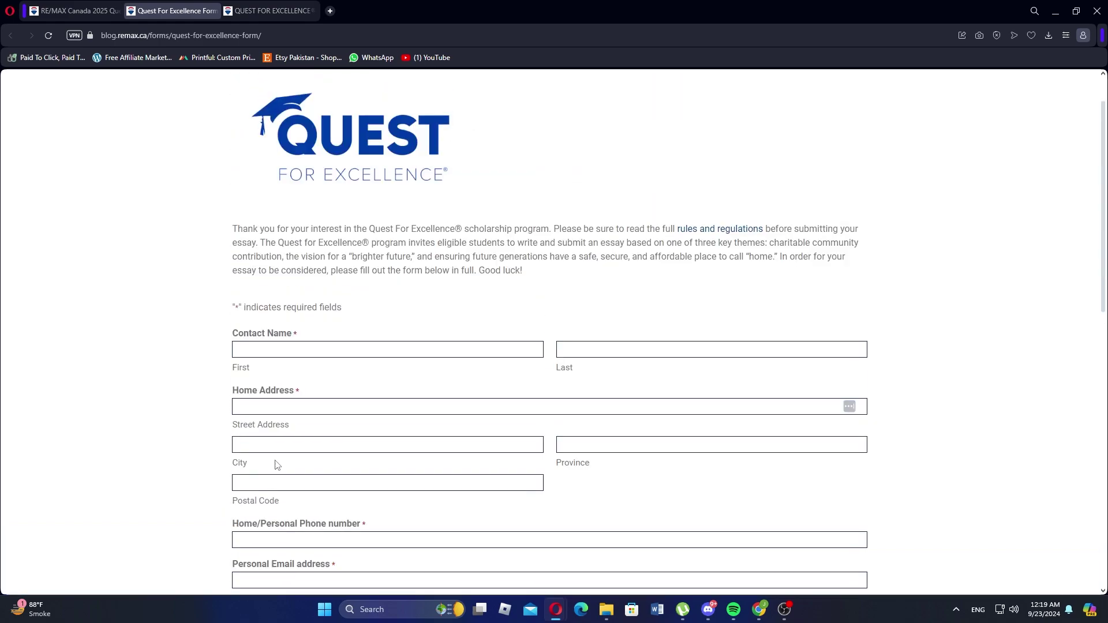